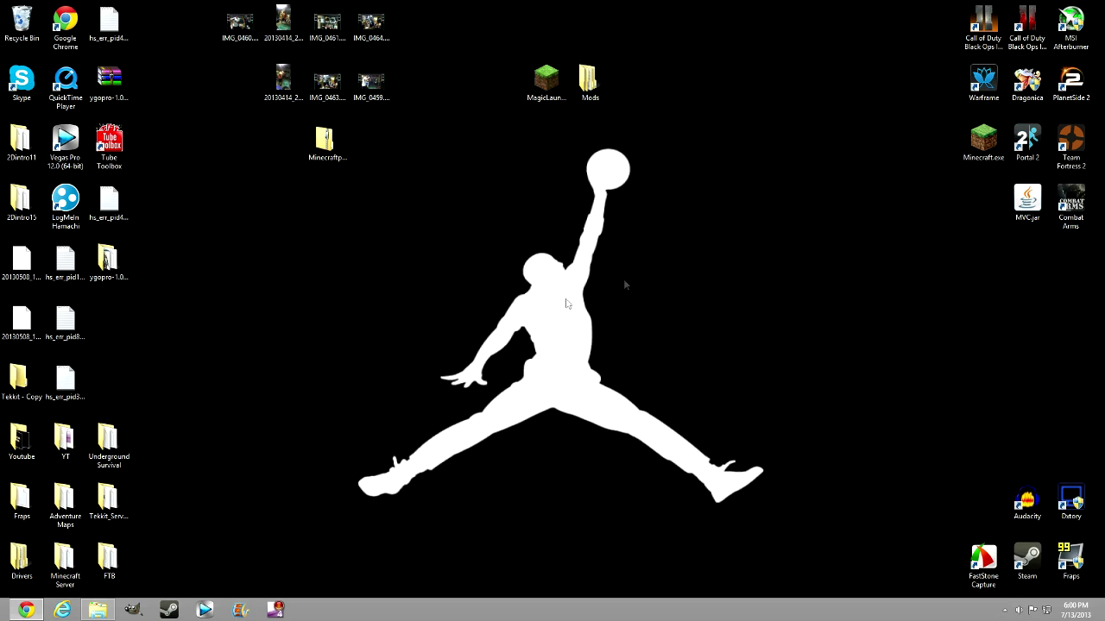
Step: Switch to Chrome, review the Magic Launcher 1.1.6 forum topic's features and download links, and return from the adf.ly download page
click(26, 610)
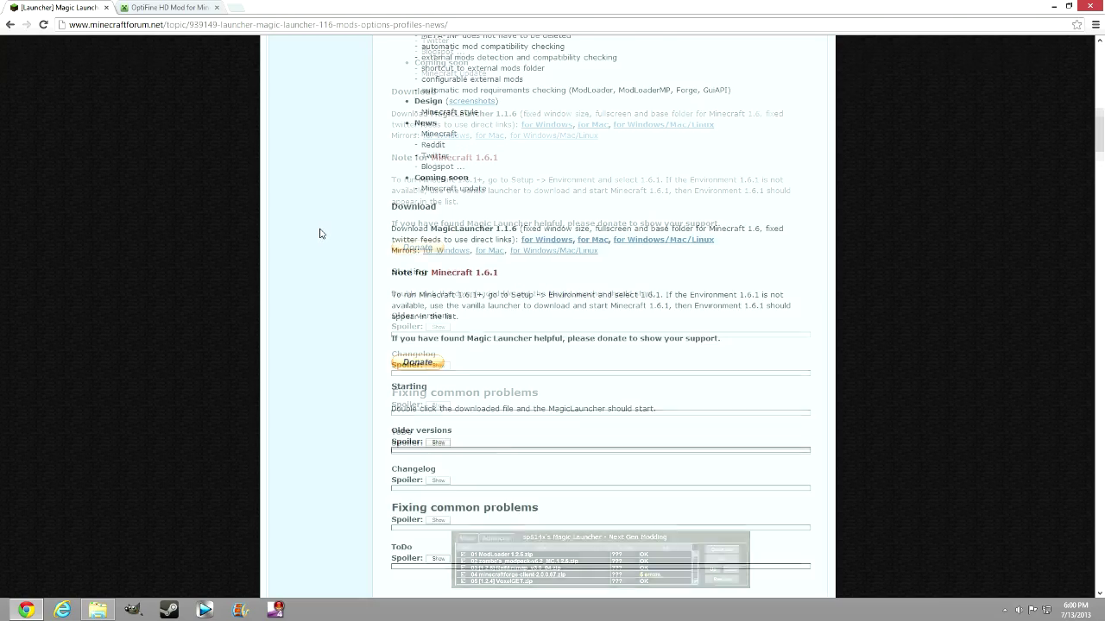
scroll(319, 232, up, 5)
scroll(325, 232, up, 5)
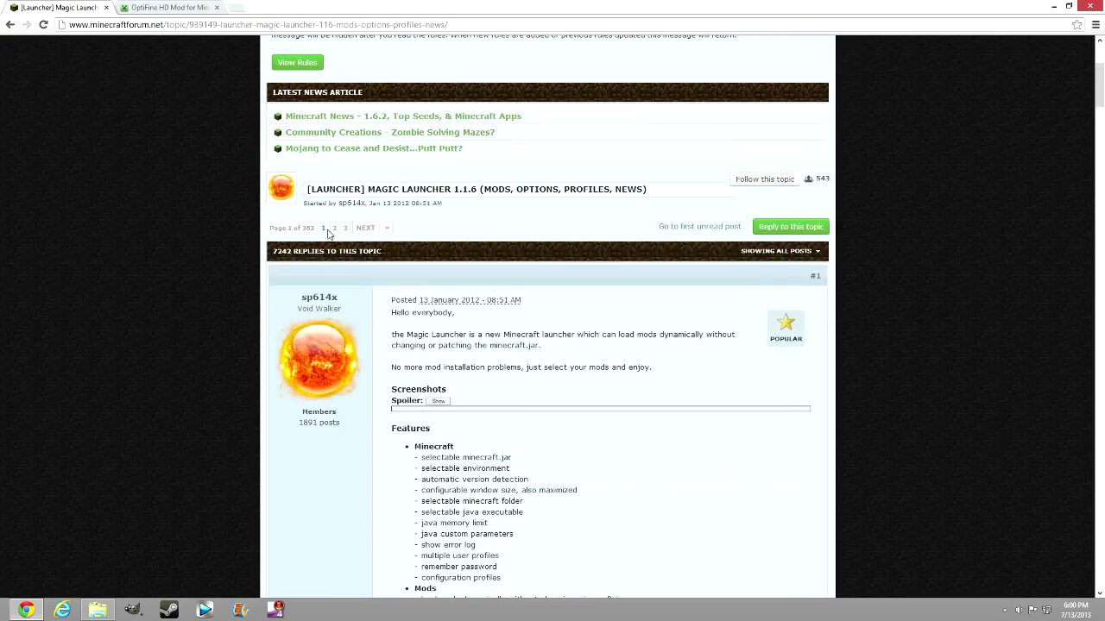
scroll(328, 232, down, 15)
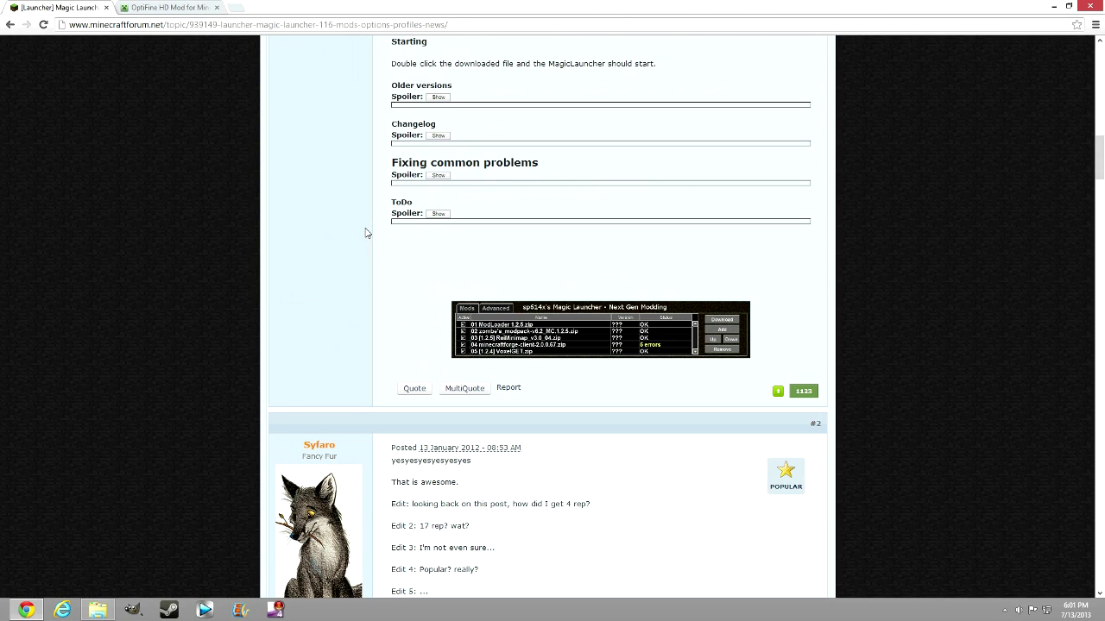
scroll(367, 232, up, 7)
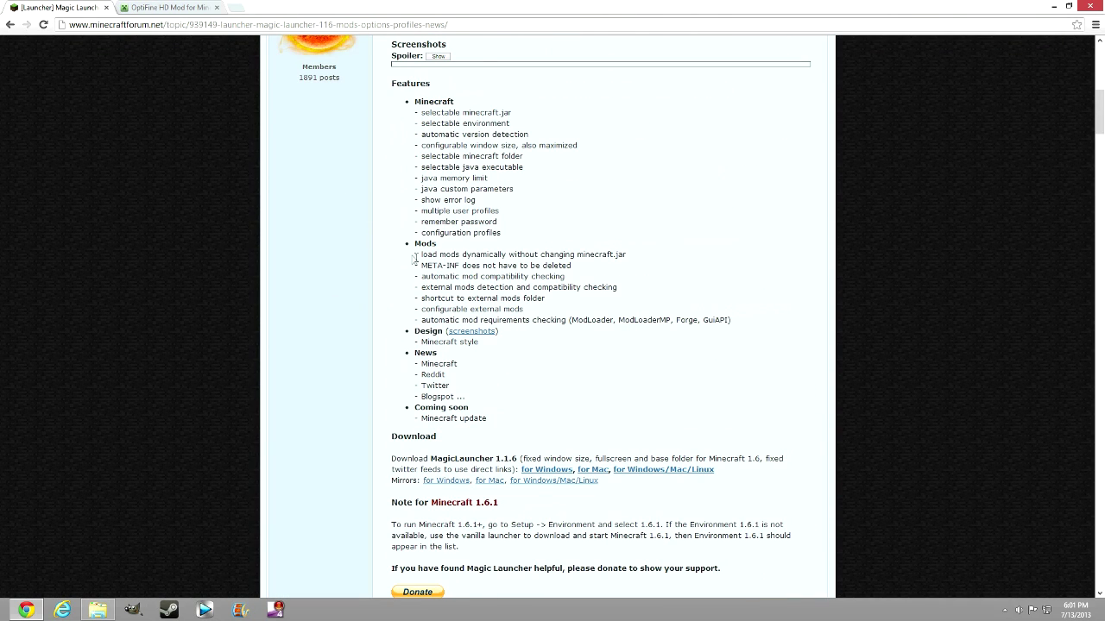
scroll(415, 259, down, 3)
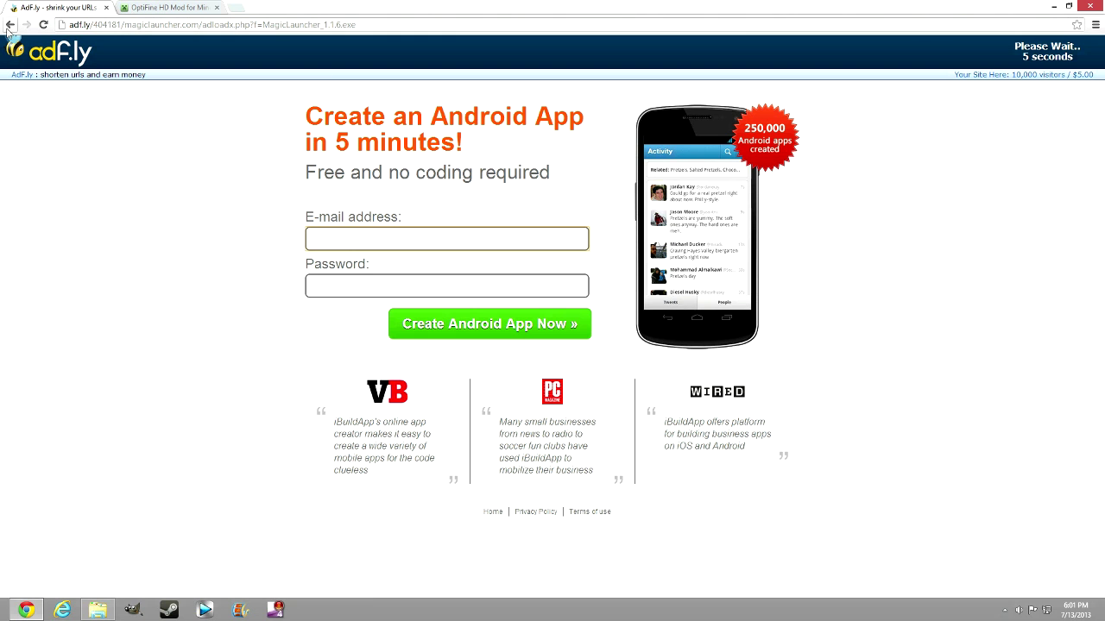
click(10, 25)
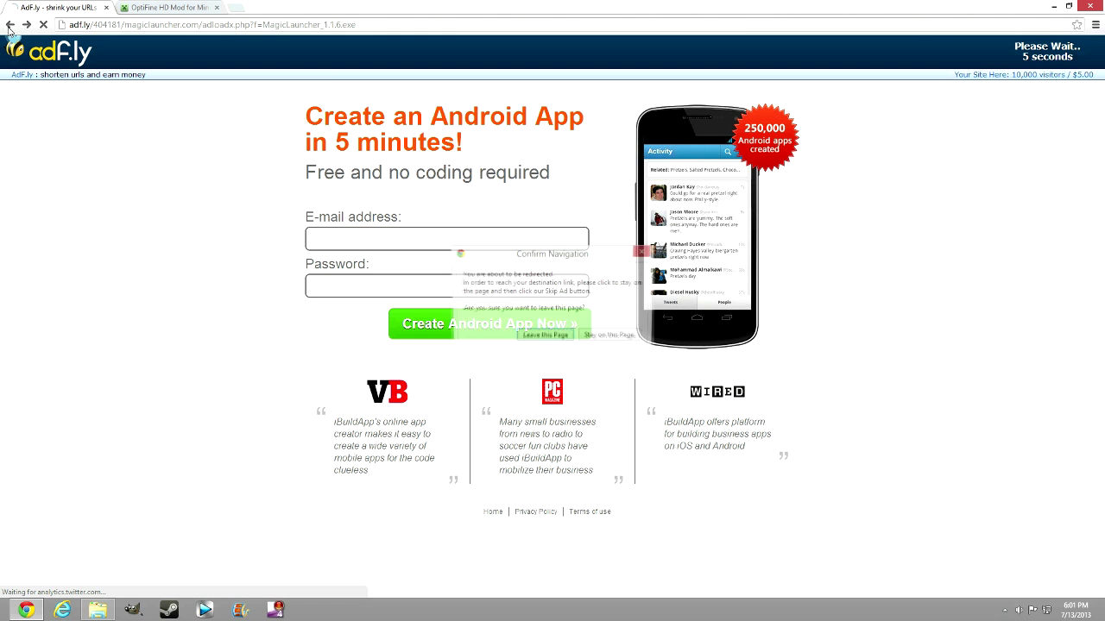
click(545, 337)
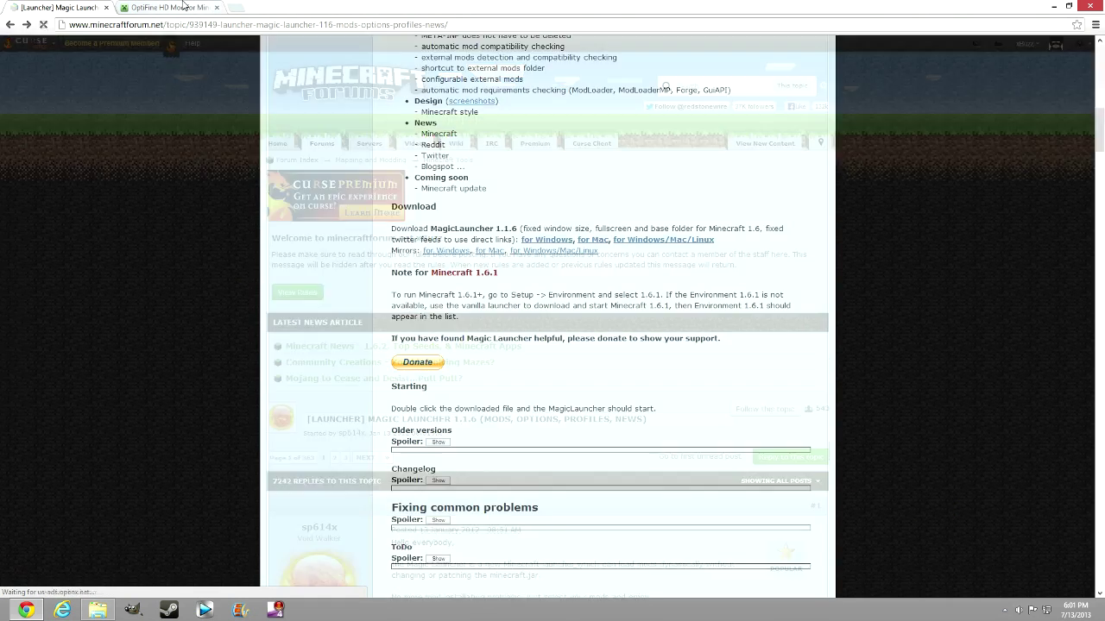
Step: Review the OptiFine HD mod page's description and its download links for Minecraft 1.6.2
click(160, 6)
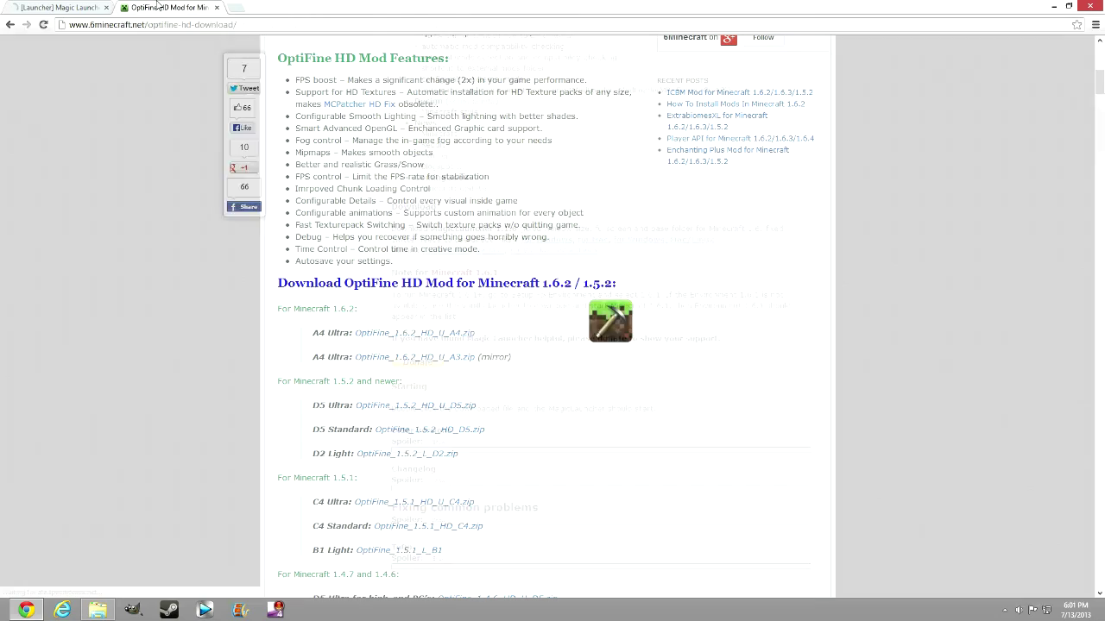
scroll(391, 129, up, 5)
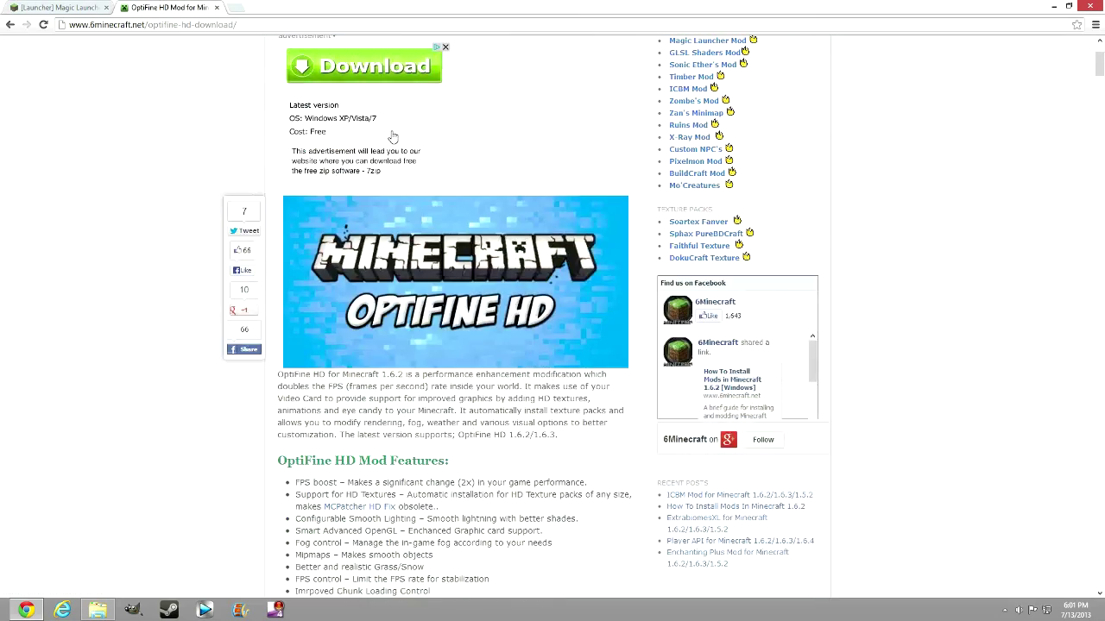
scroll(391, 138, up, 2)
scroll(389, 134, down, 10)
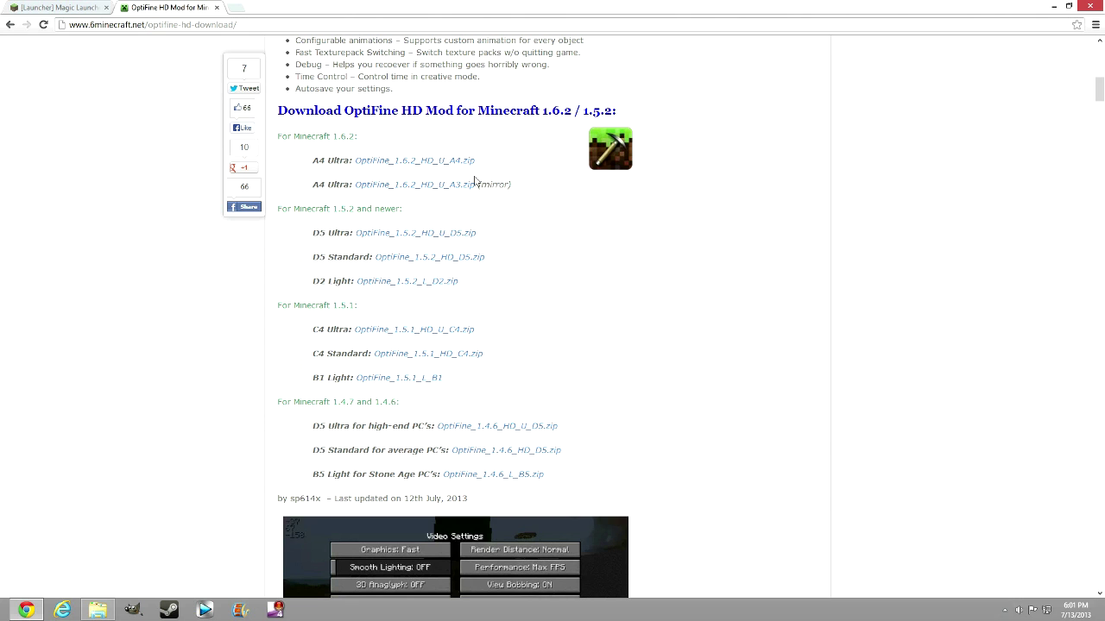
Step: Minimize the browser, check OptiFine_1.6.2_HD_U_A4.zip in the desktop Mods folder, and minimize the folder
click(1054, 6)
double_click(587, 82)
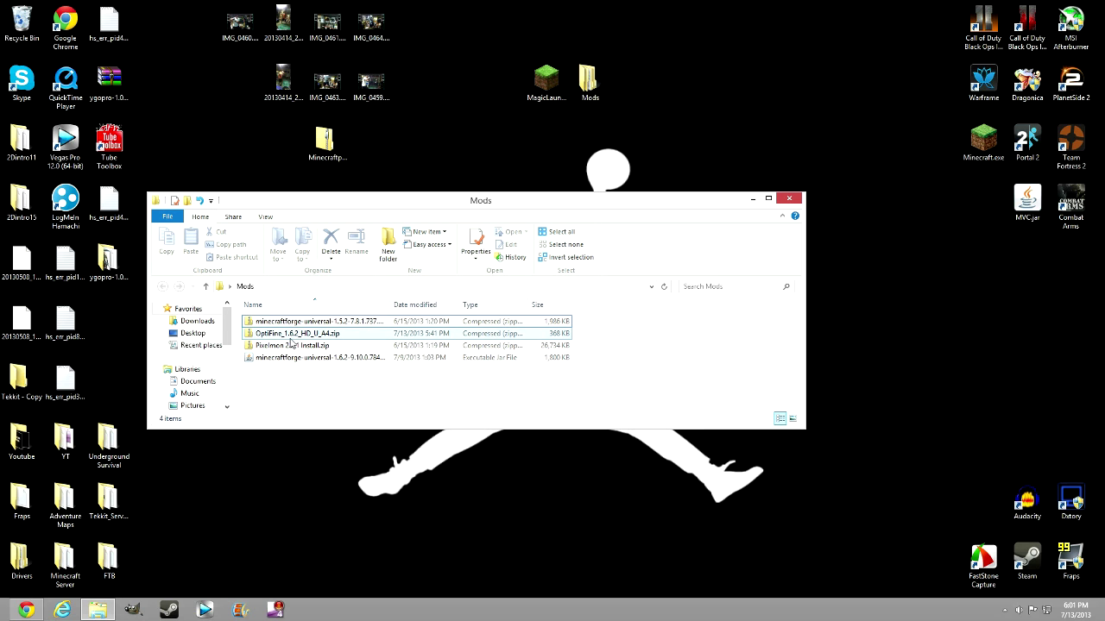
drag(293, 335, 291, 384)
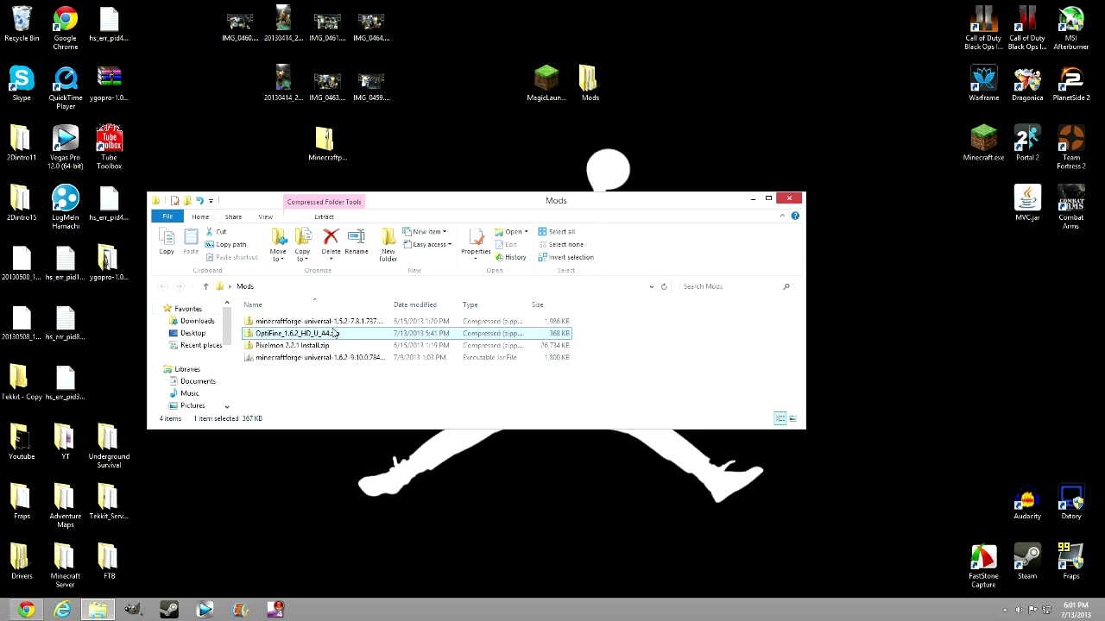
click(751, 199)
Step: Move the Magic Launcher executable to an empty area in the middle of the desktop and launch it
drag(546, 79, 675, 259)
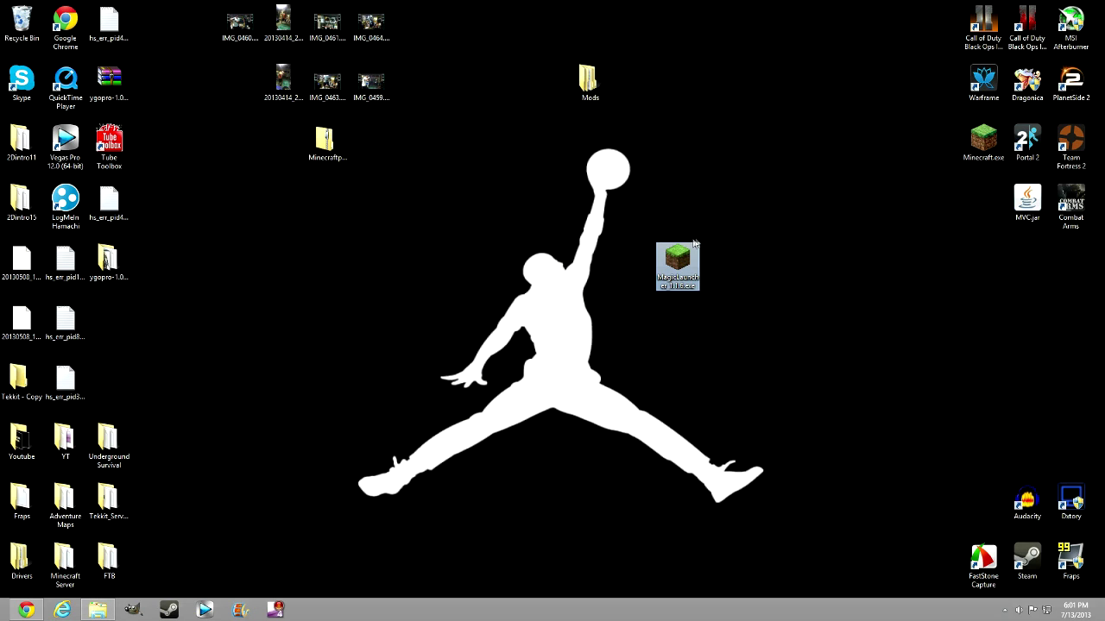
mouse_move(670, 278)
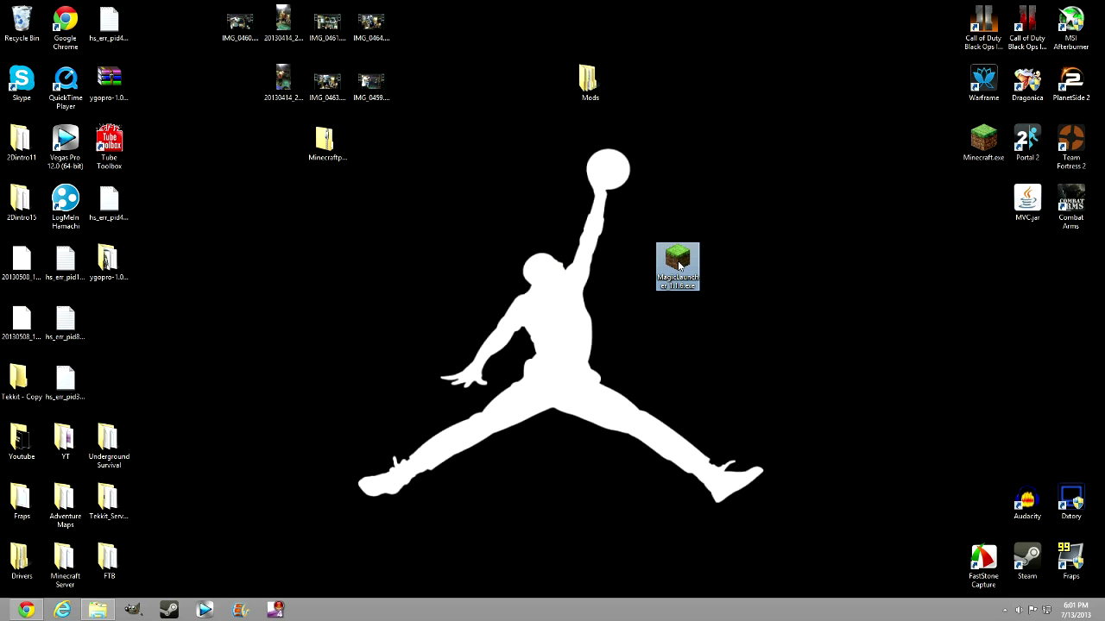
double_click(677, 266)
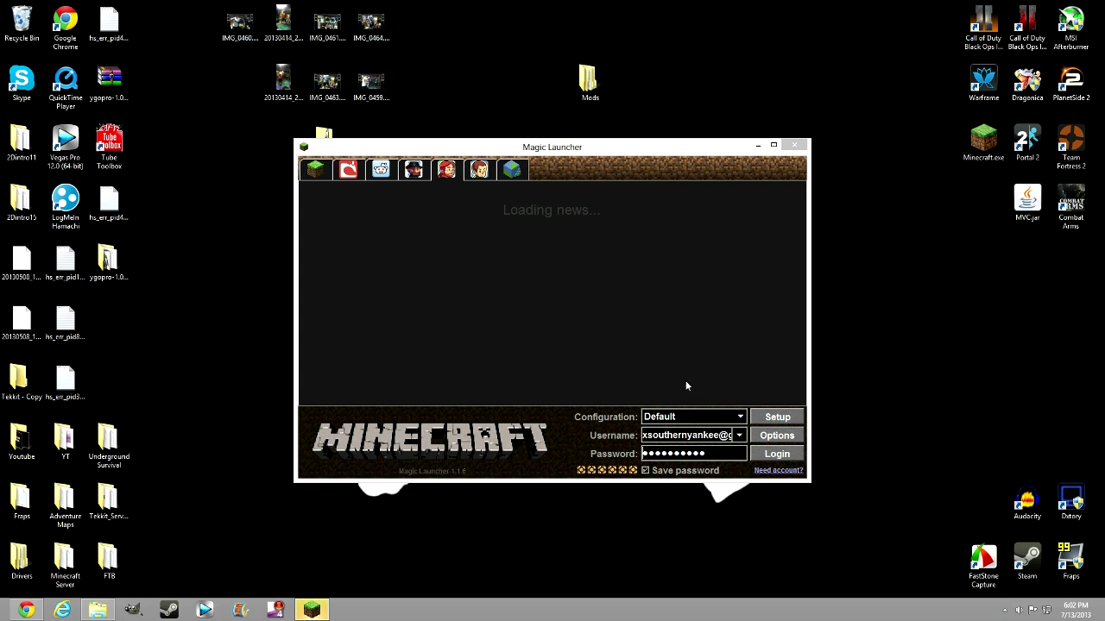
Step: Open the launcher's setup and set the Default configuration's environment to 1.6.2
click(776, 417)
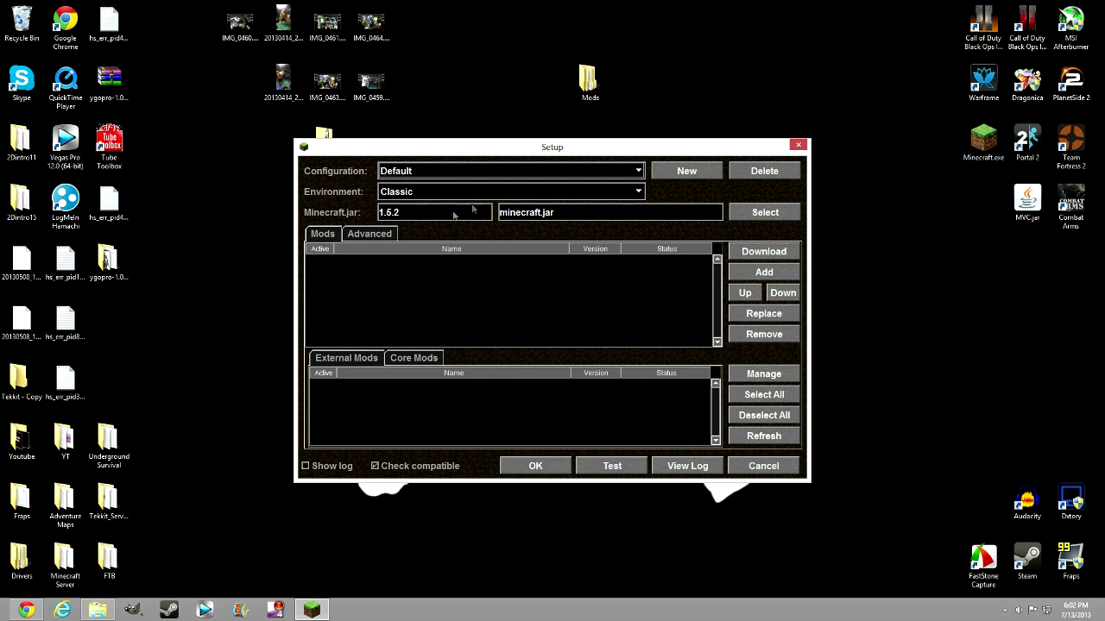
click(539, 191)
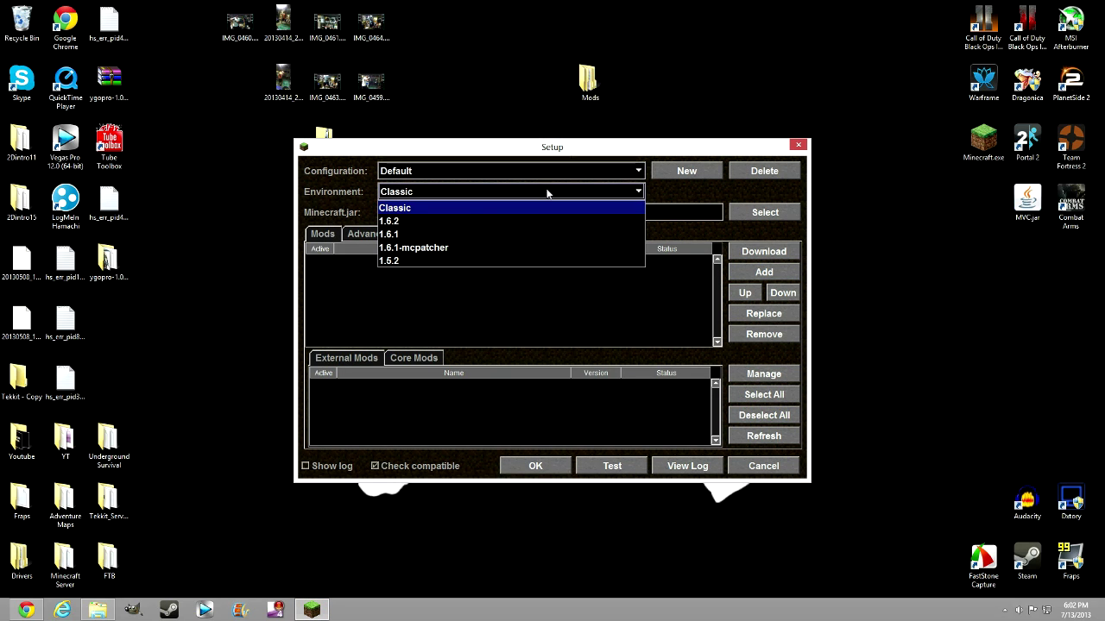
click(463, 216)
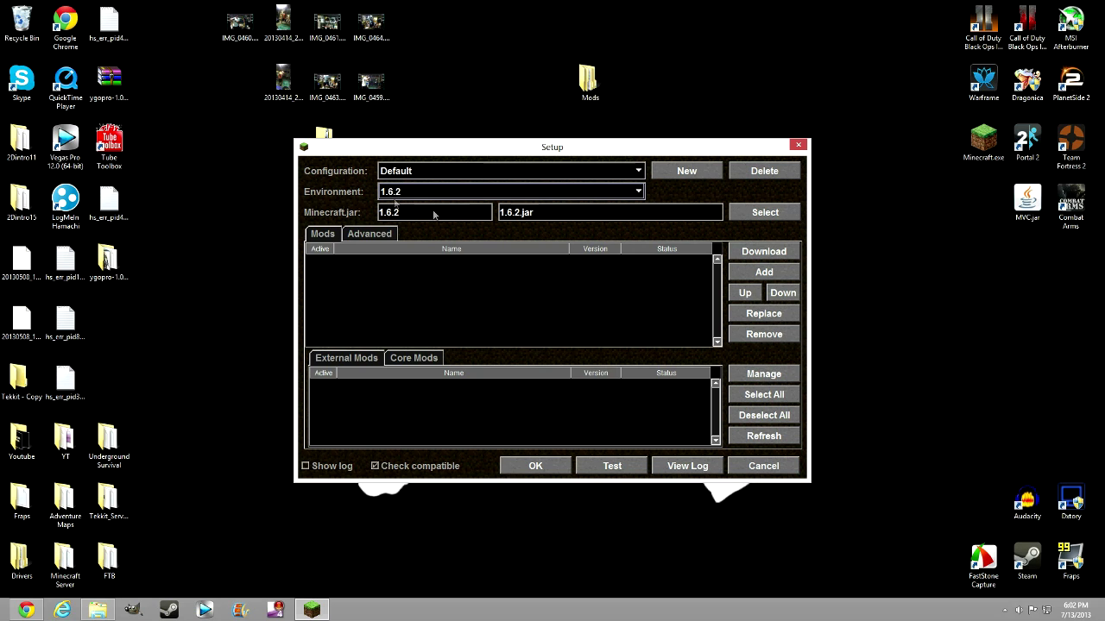
Step: Add OptiFine_1.6.2_HD_U_A4.zip from the Mods folder to the mod list and confirm the setup
click(751, 272)
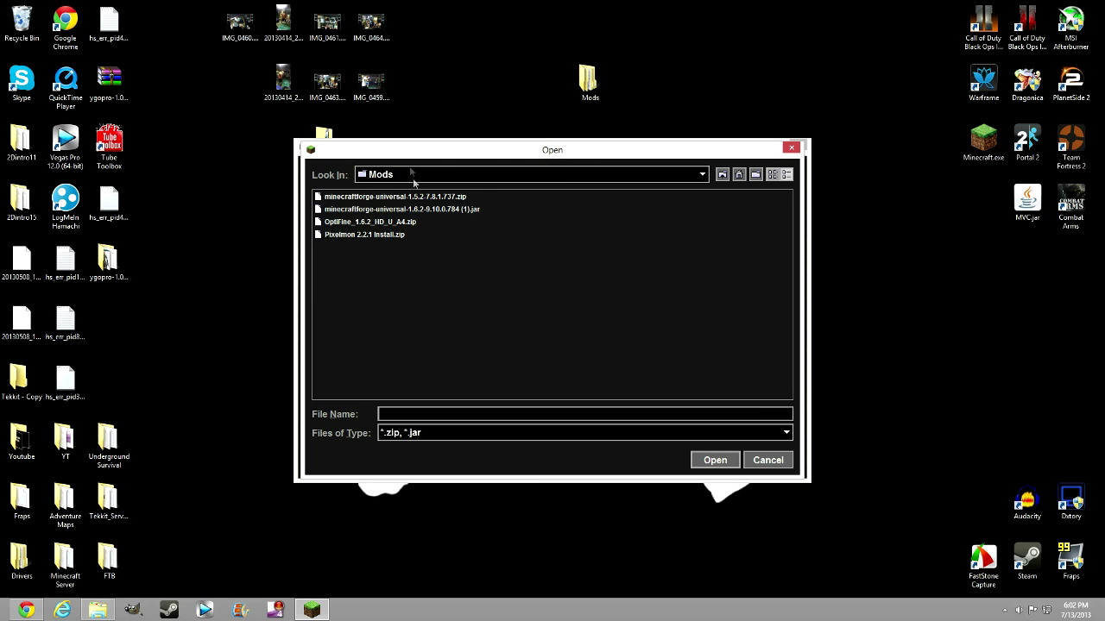
click(392, 222)
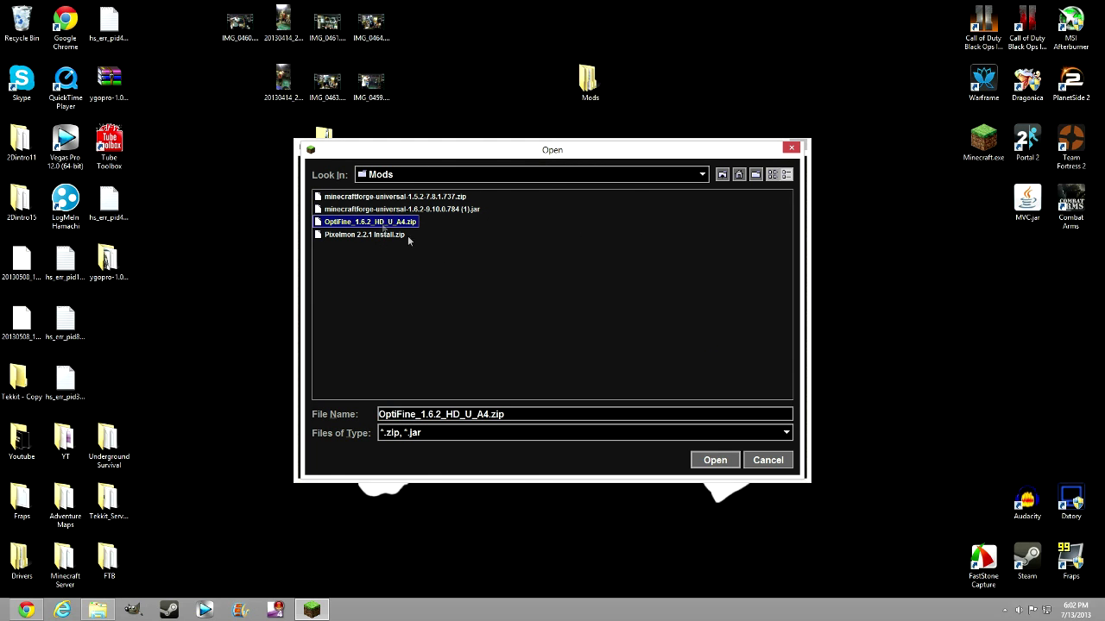
click(713, 459)
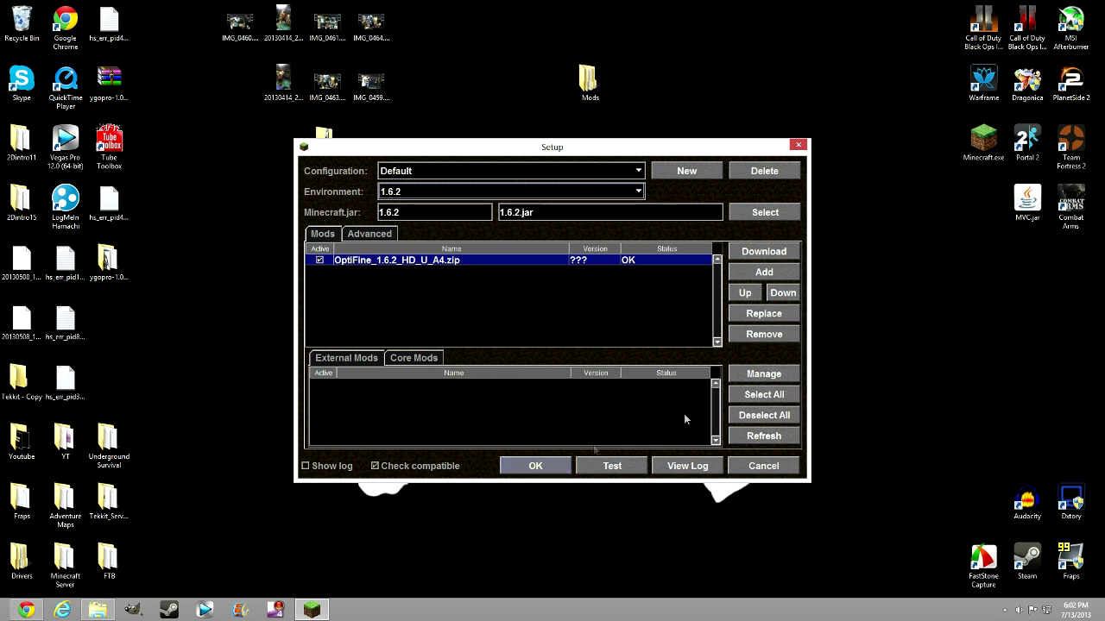
click(535, 466)
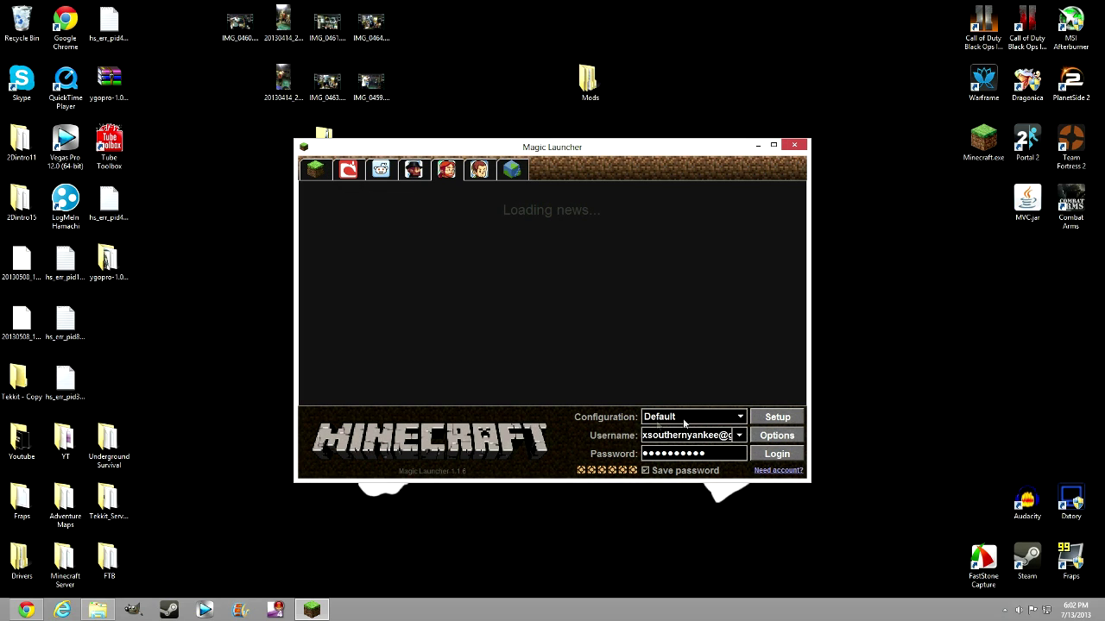
Step: Log in with the saved account to start Minecraft 1.6.2 and maximize the game window
click(760, 452)
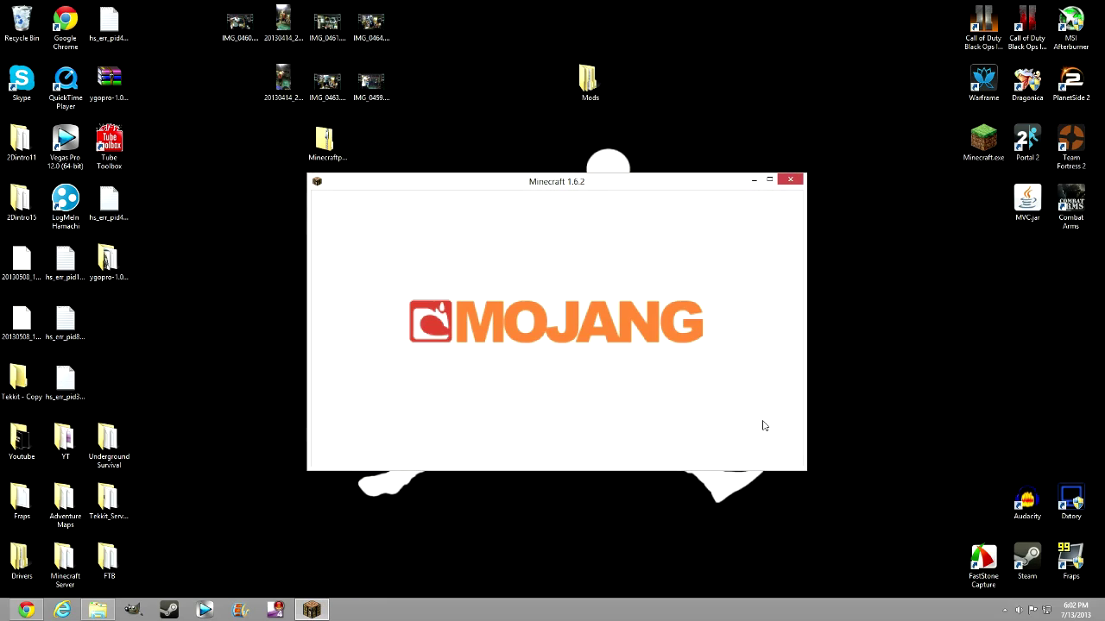
click(767, 181)
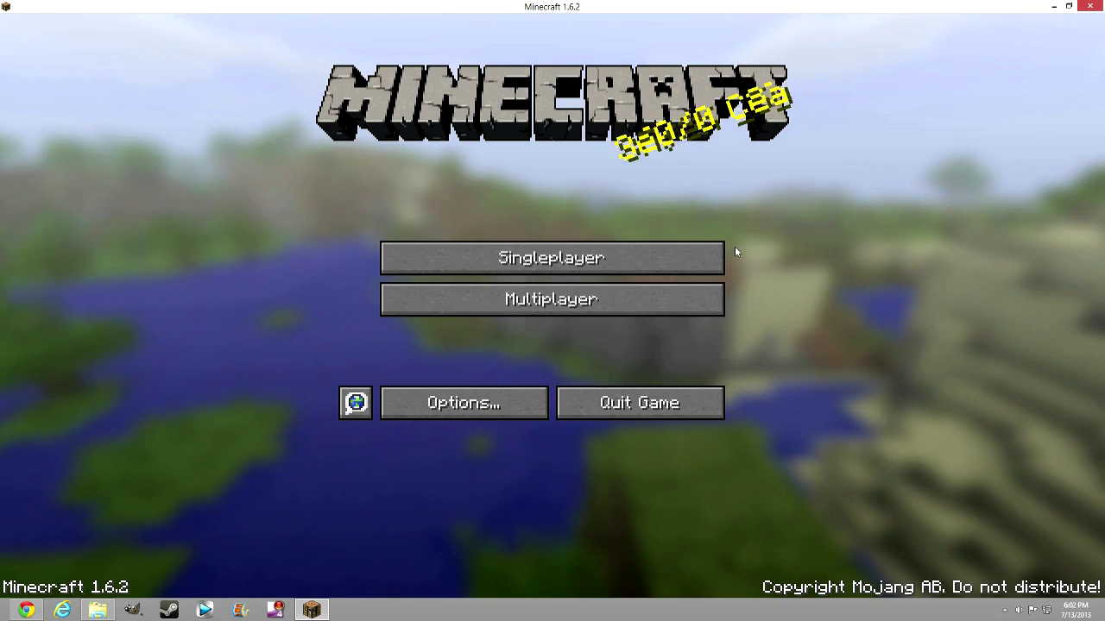
Step: Check the game's video settings for the OptiFine options and return to the main menu
click(481, 399)
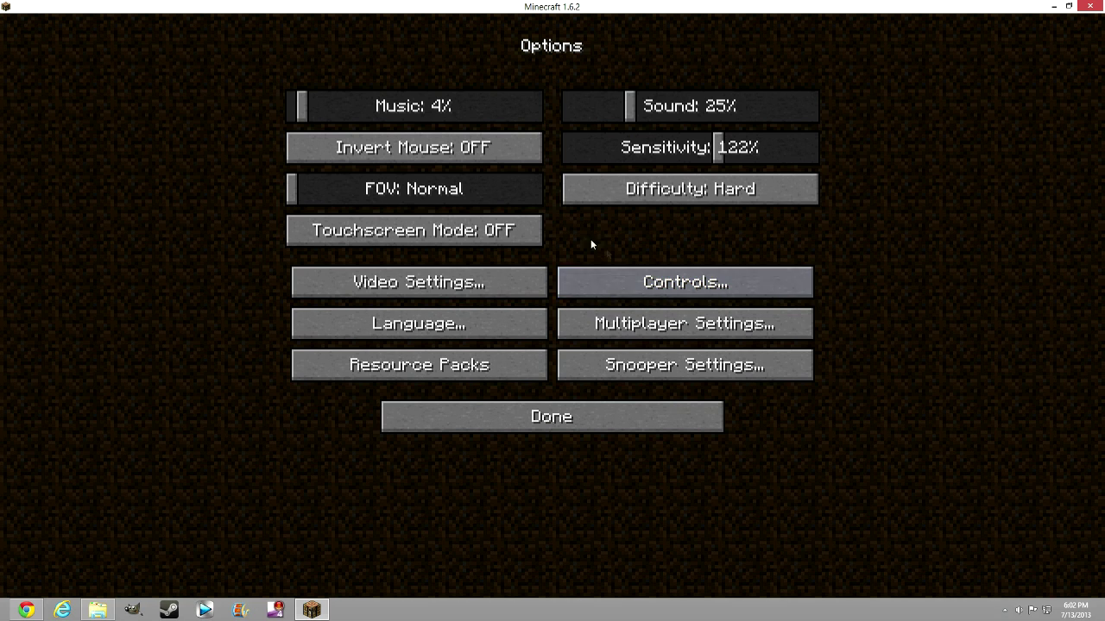
click(509, 285)
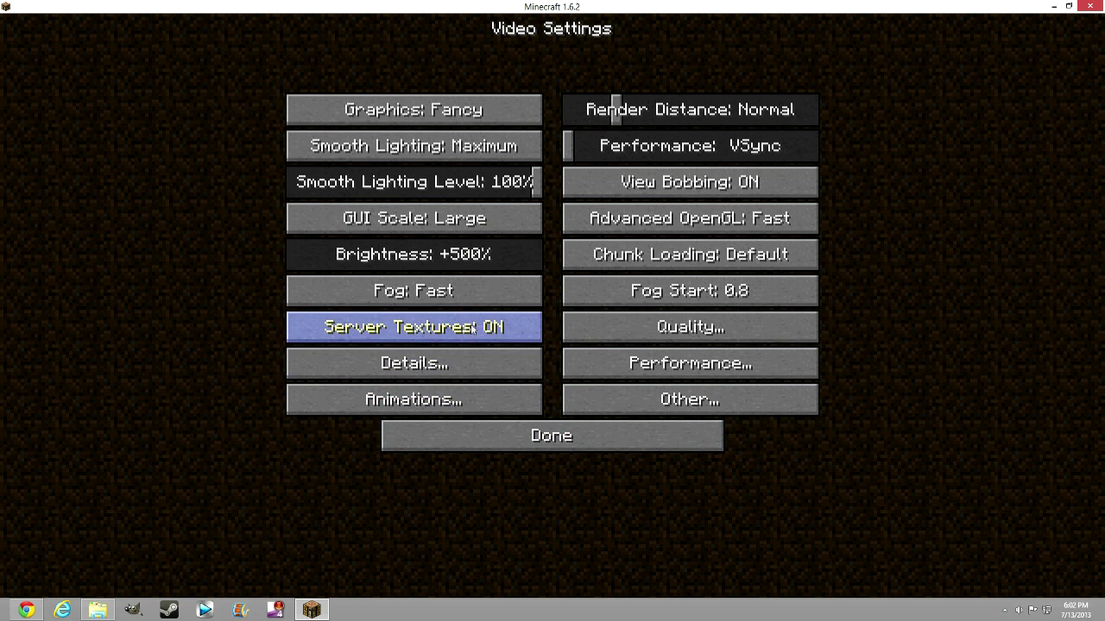
click(554, 436)
click(554, 431)
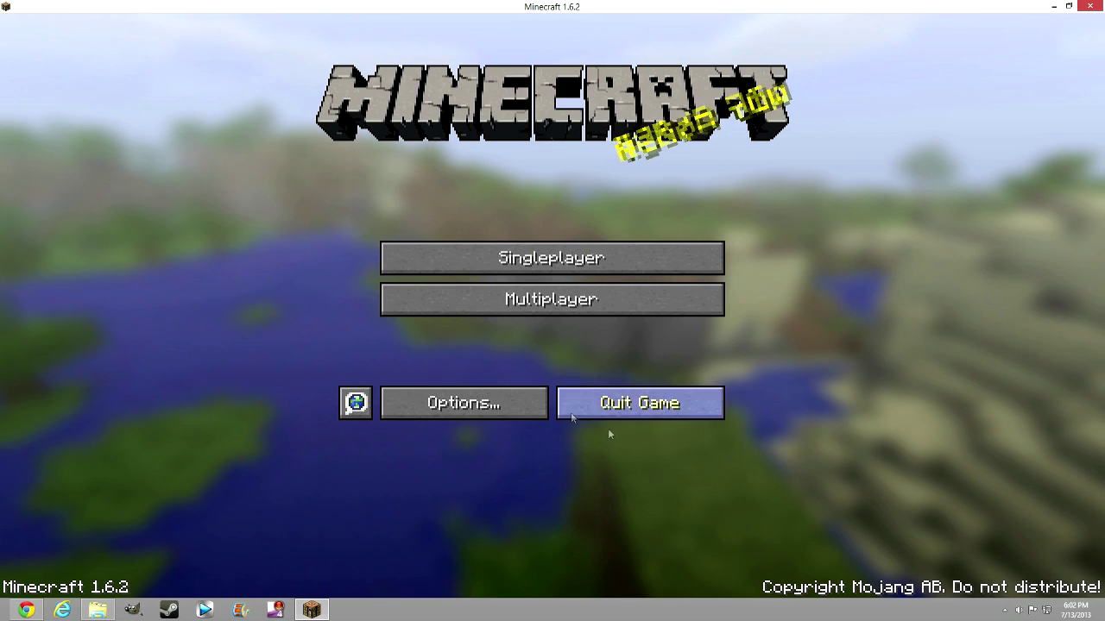